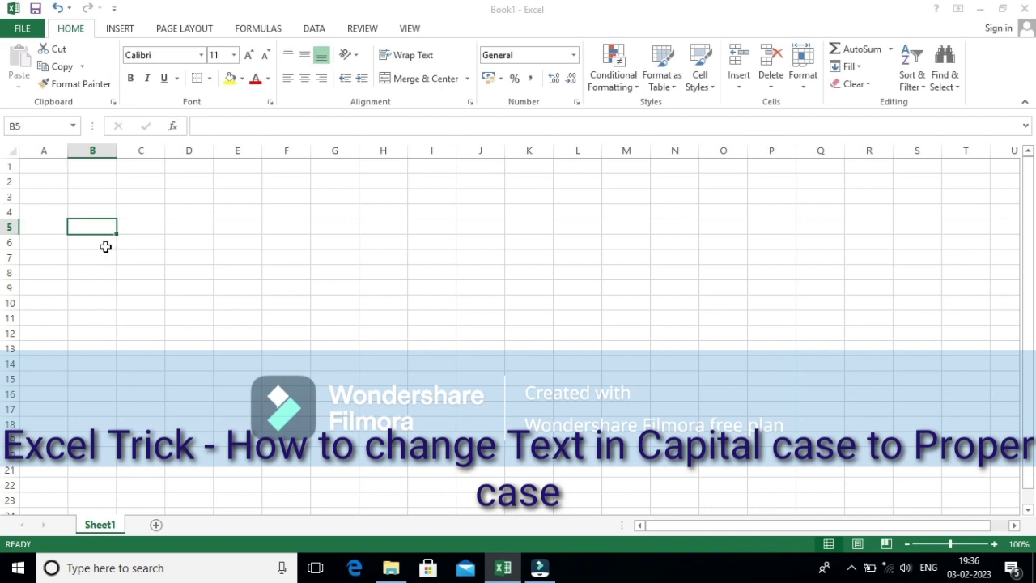
# Step: Enter the header NAME in cell B5 and uppercase first names in cells B6 and B7
pyautogui.write('nNAME')
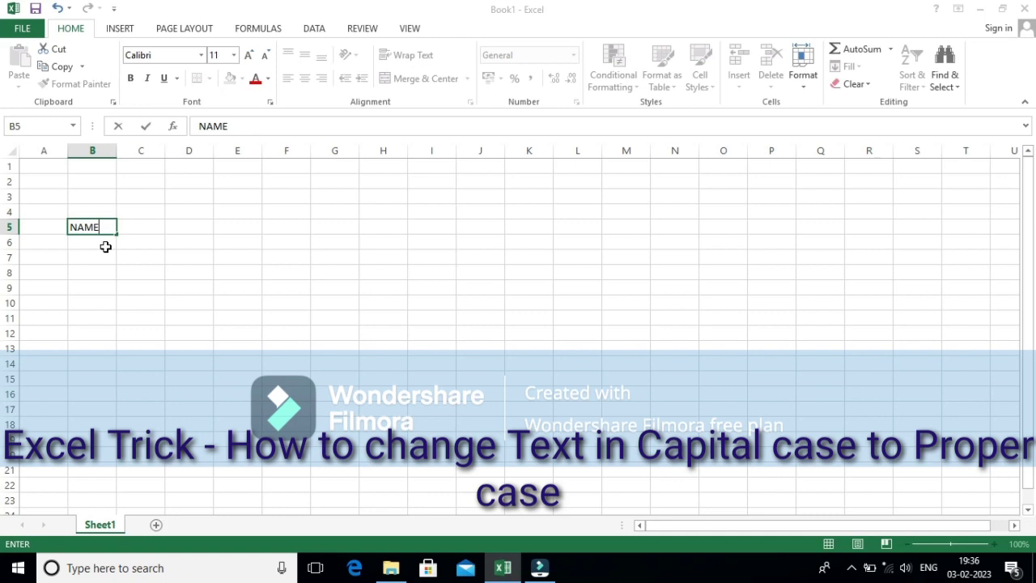
pyautogui.press('Return')
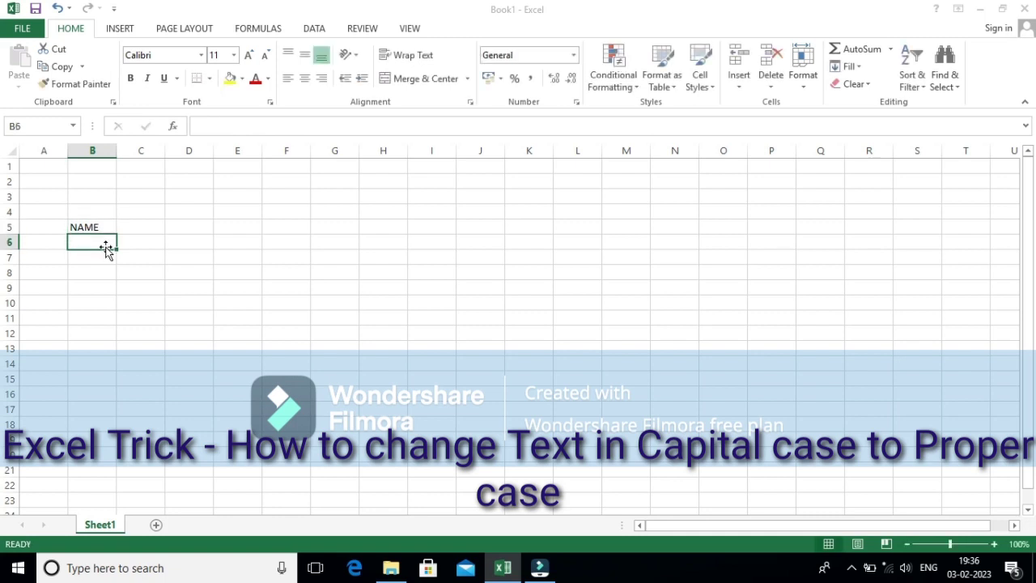
pyautogui.write('aNK')
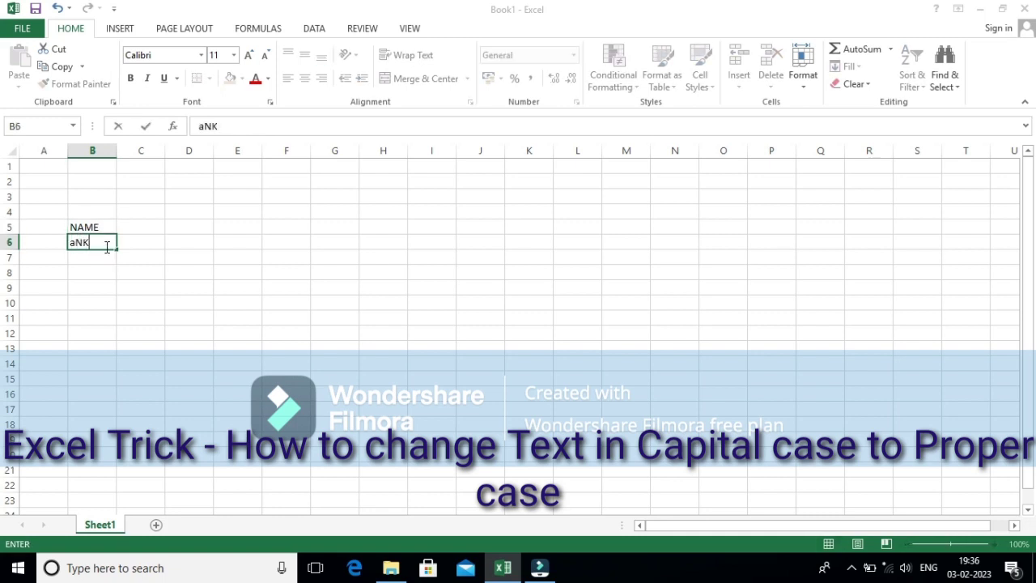
pyautogui.press('BackSpace')
pyautogui.press('BackSpace')
pyautogui.press('BackSpace')
pyautogui.press('BackSpace')
pyautogui.write('NKIT')
pyautogui.press('Return')
pyautogui.write('ROHAN')
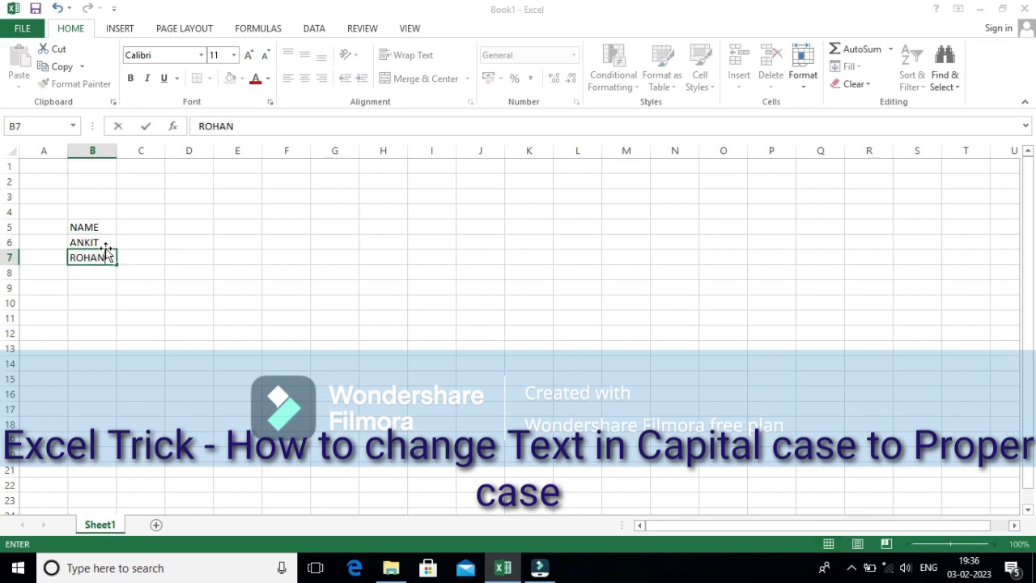
pyautogui.press('Return')
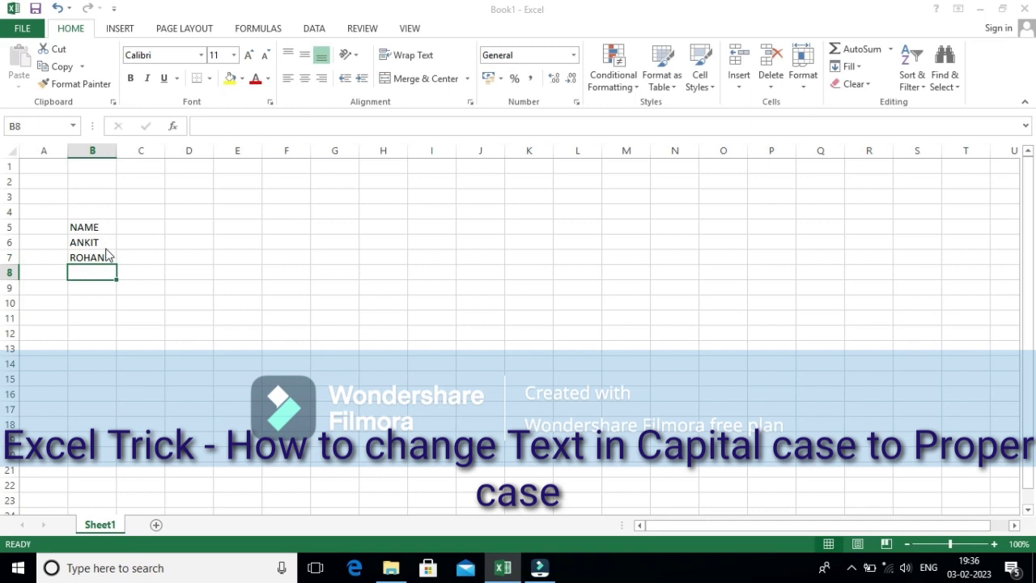
# Step: Continue the NAME list with uppercase first names in cells B8, B9 and B10
pyautogui.write('RAKESH')
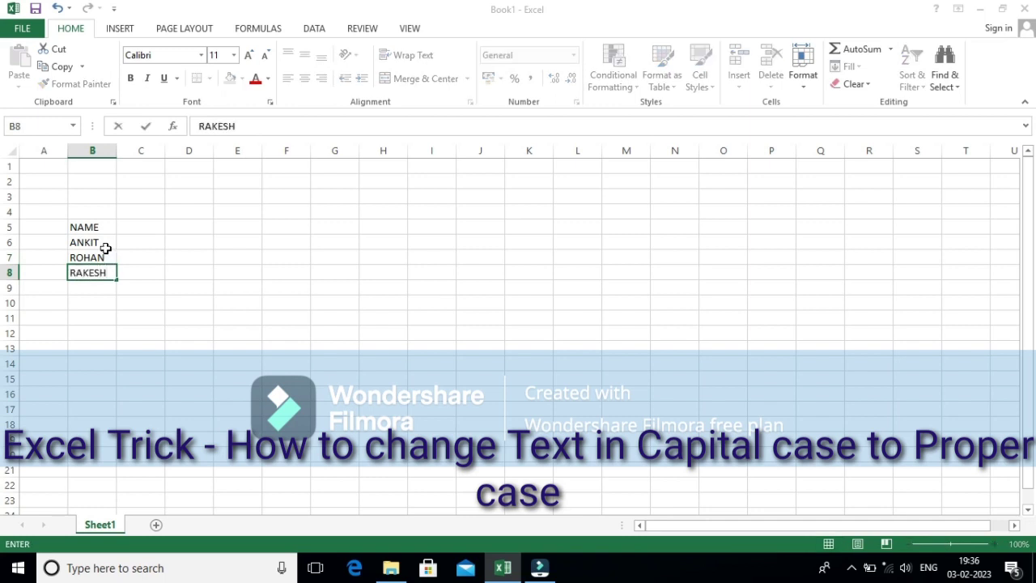
pyautogui.press('Return')
pyautogui.write('RAVI')
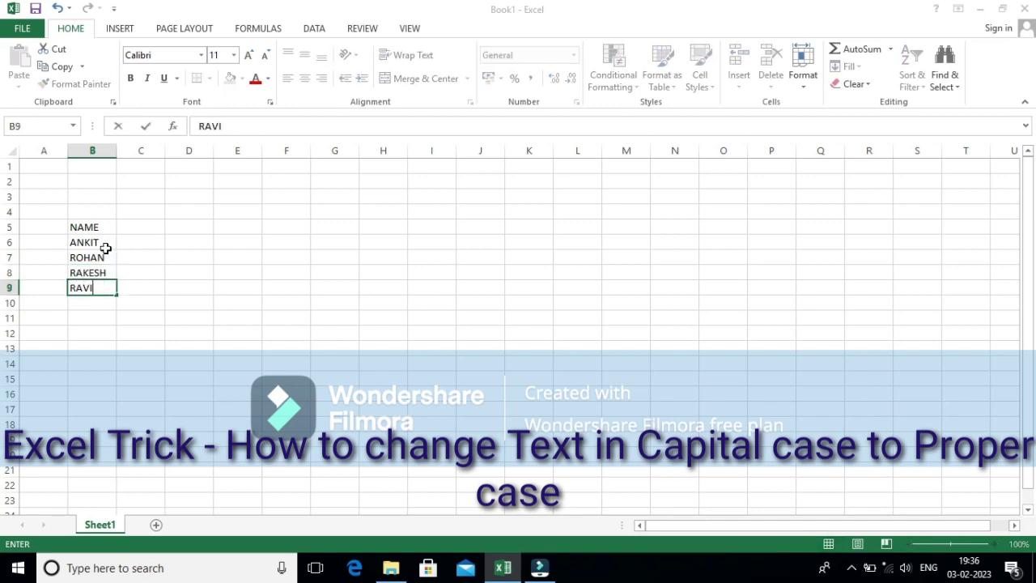
pyautogui.press('Return')
pyautogui.write('PUJA')
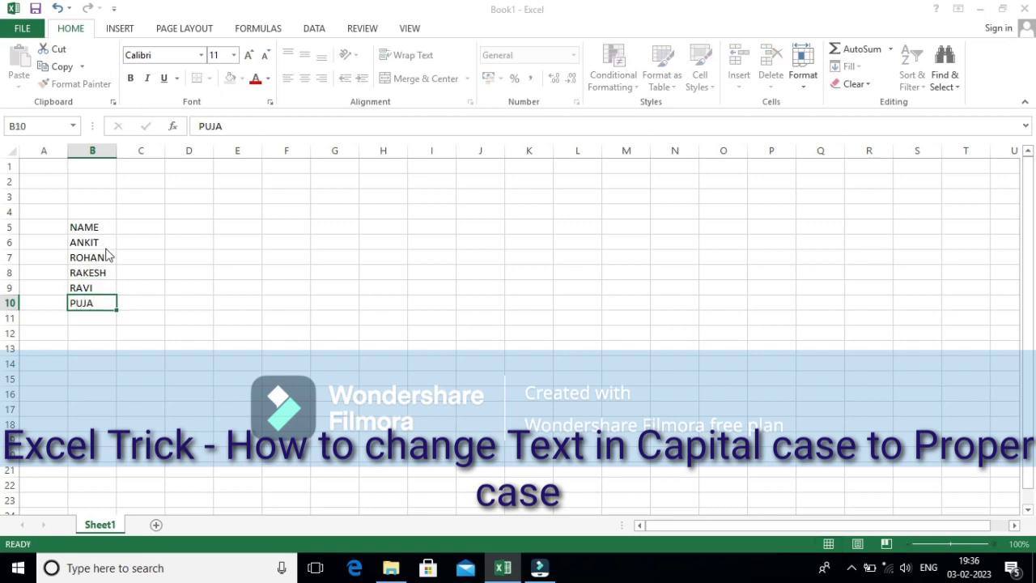
pyautogui.press('Return')
# Step: Enter a single uppercase first name in cell B11, without a surname
pyautogui.write('KU')
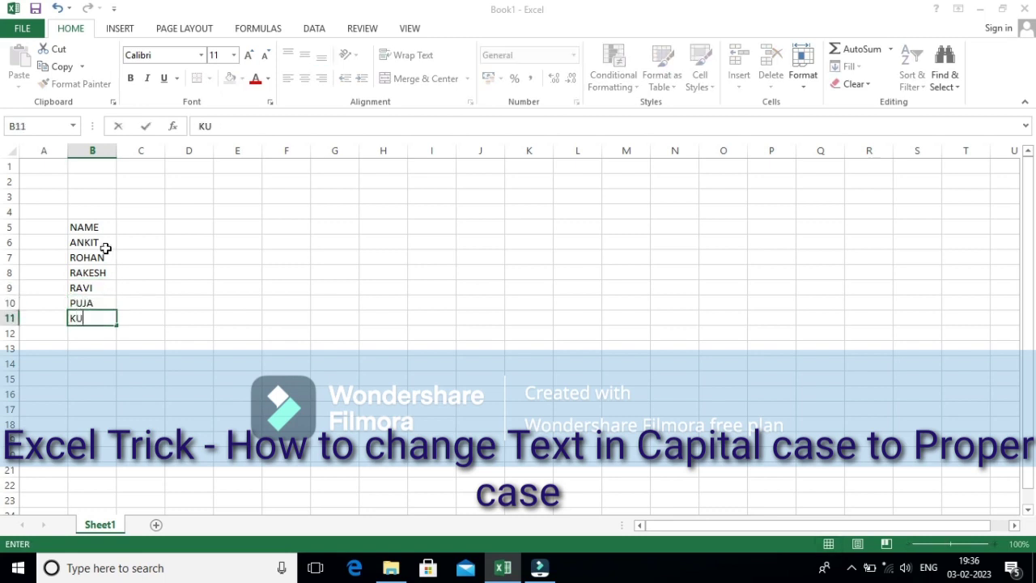
pyautogui.write('NAL JORAM')
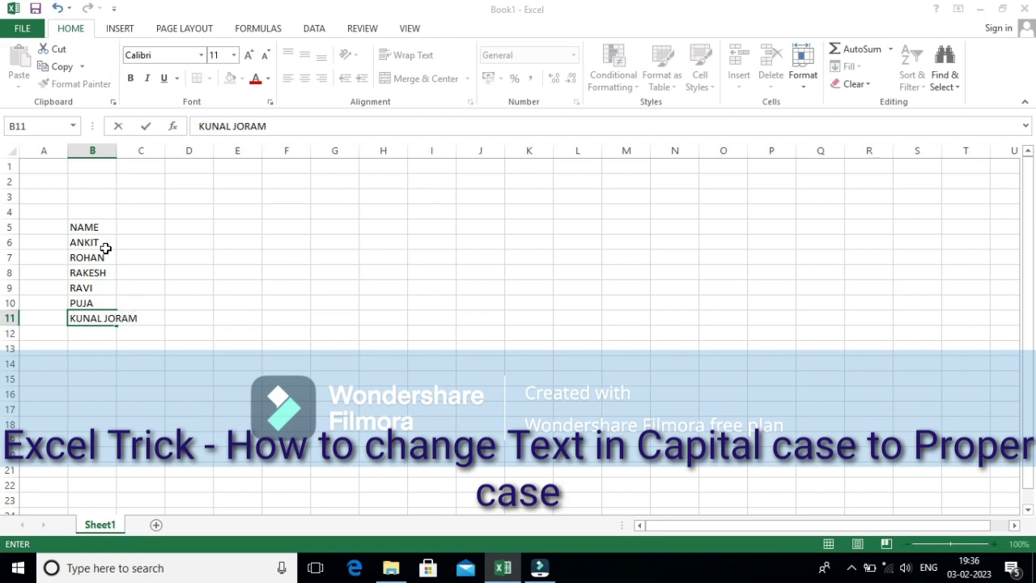
pyautogui.press('BackSpace')
pyautogui.press('BackSpace')
pyautogui.press('BackSpace')
pyautogui.press('BackSpace')
pyautogui.press('BackSpace')
pyautogui.press('BackSpace')
pyautogui.press('Return')
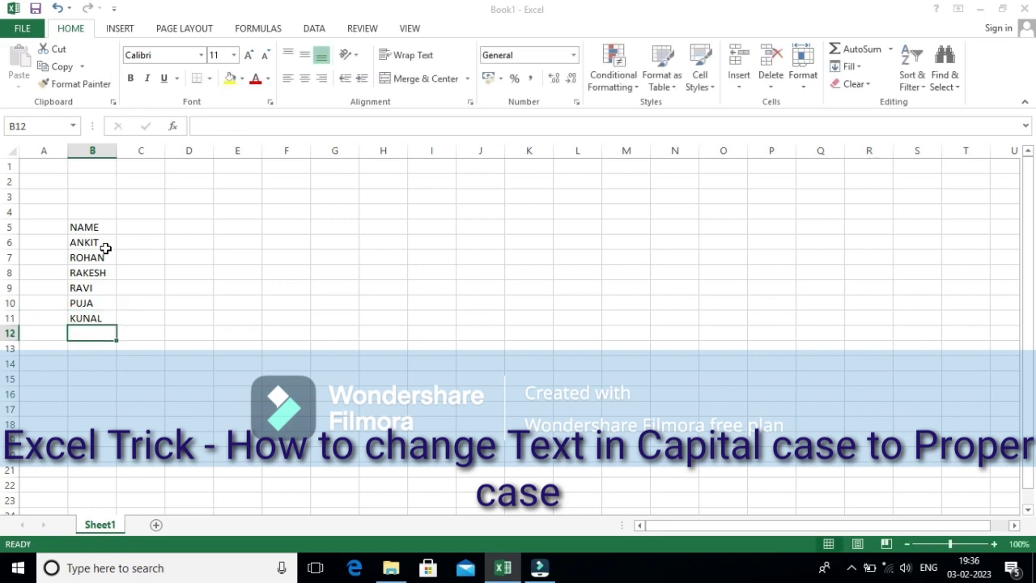
# Step: Complete the list with uppercase first names in cells B12 and B13
pyautogui.write('JORAM')
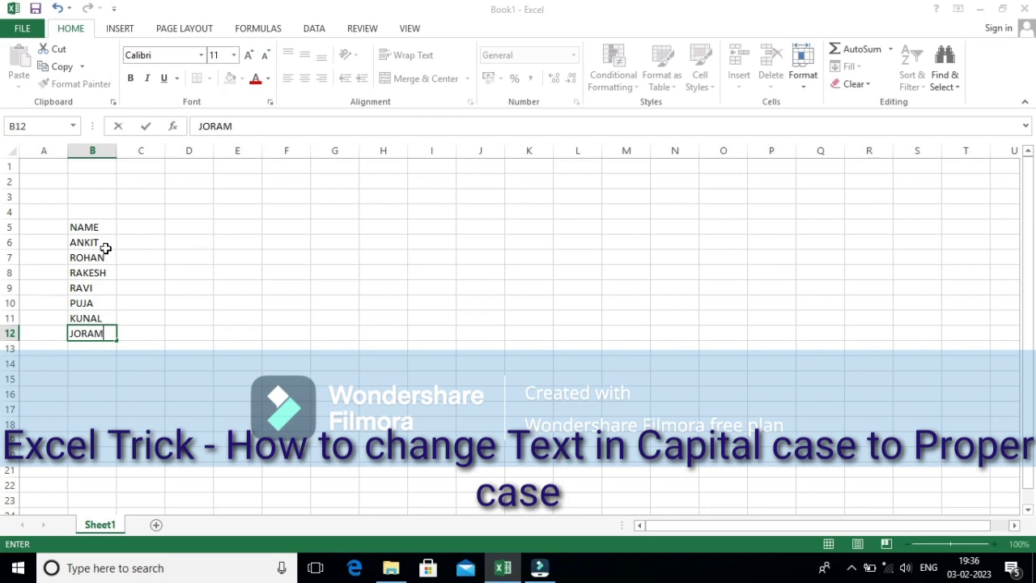
pyautogui.press('Return')
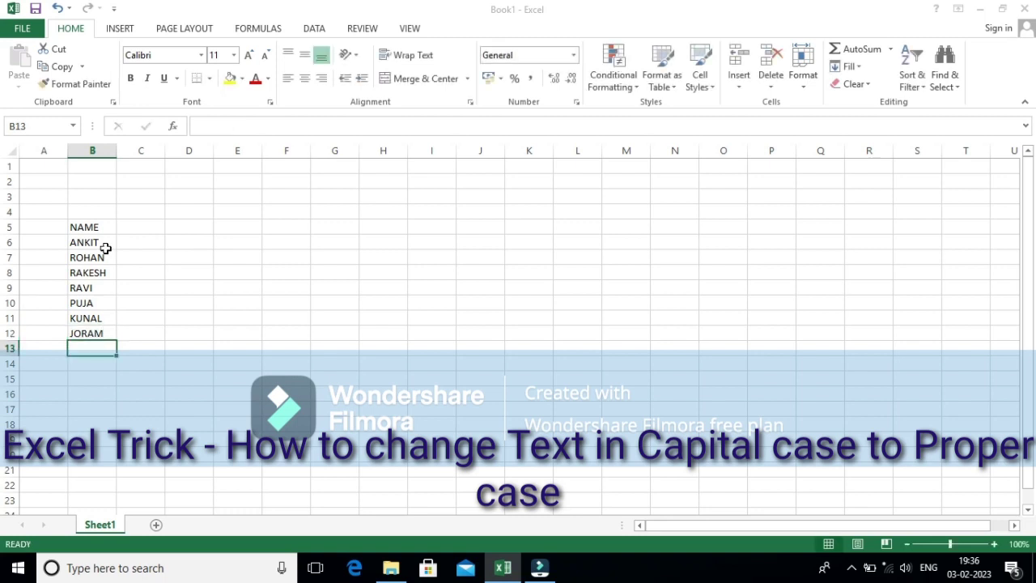
pyautogui.write('B')
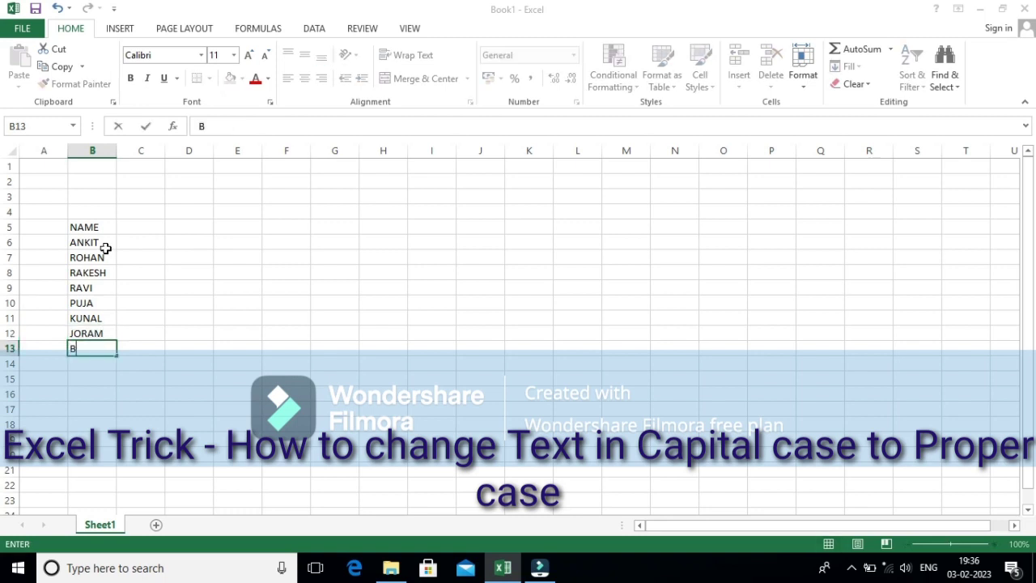
pyautogui.press('BackSpace')
pyautogui.write('NABI')
pyautogui.press('Tab')
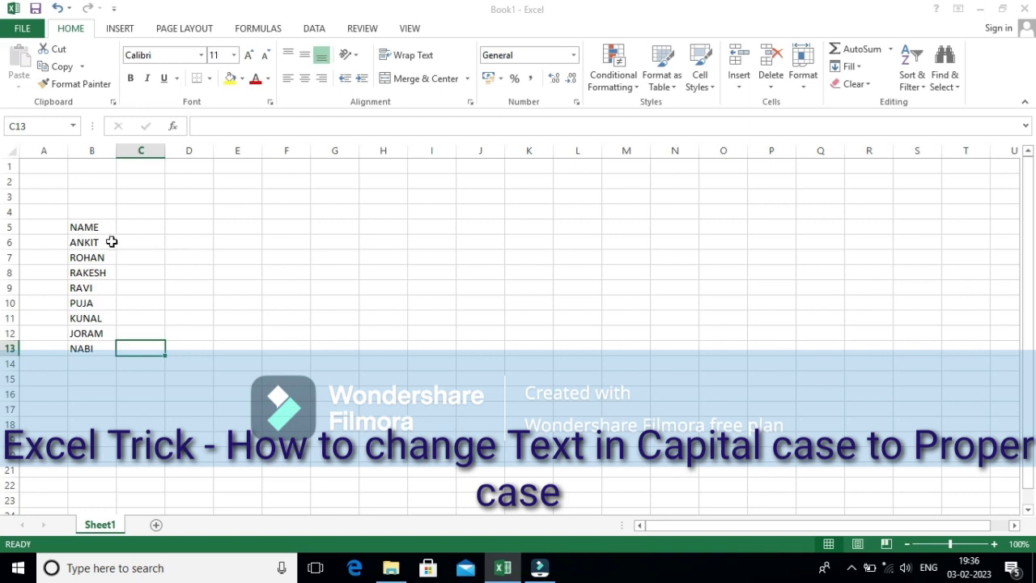
# Step: Append an uppercase surname to each of the first names in cells B6 and B7
pyautogui.click(110, 241)
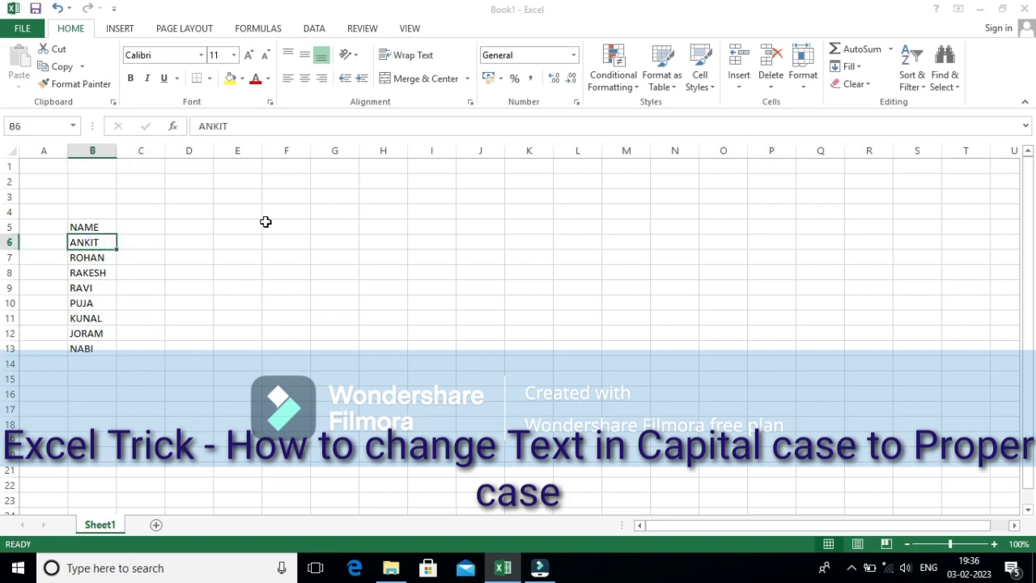
pyautogui.click(241, 127)
pyautogui.click(241, 127)
pyautogui.write('KUM')
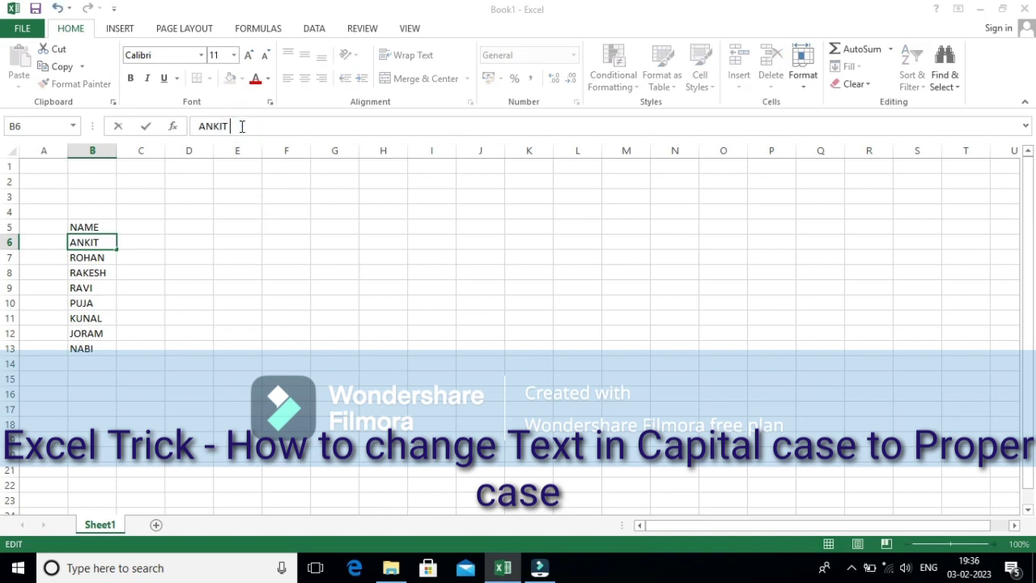
pyautogui.write('AR')
pyautogui.click(107, 260)
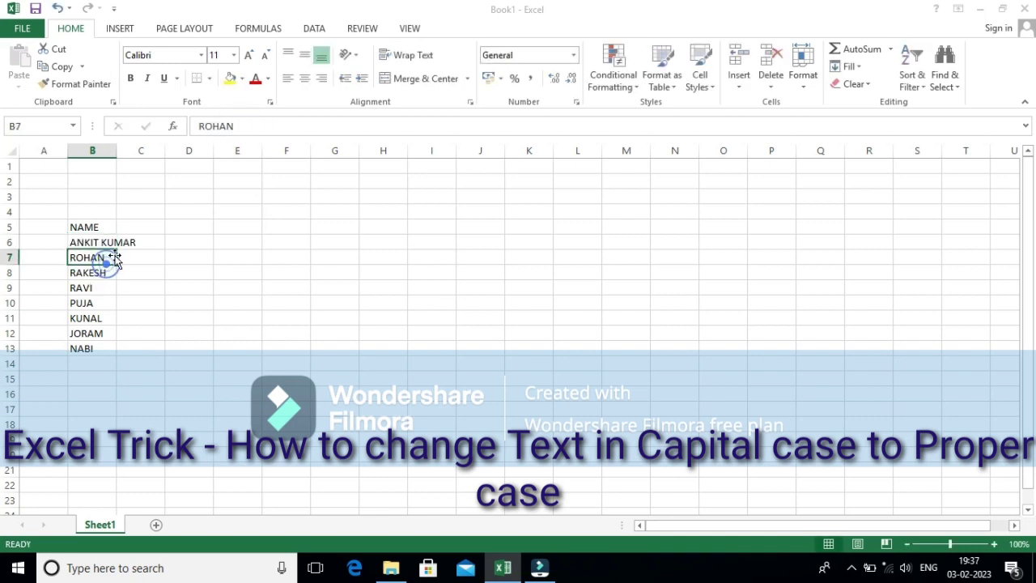
pyautogui.click(263, 123)
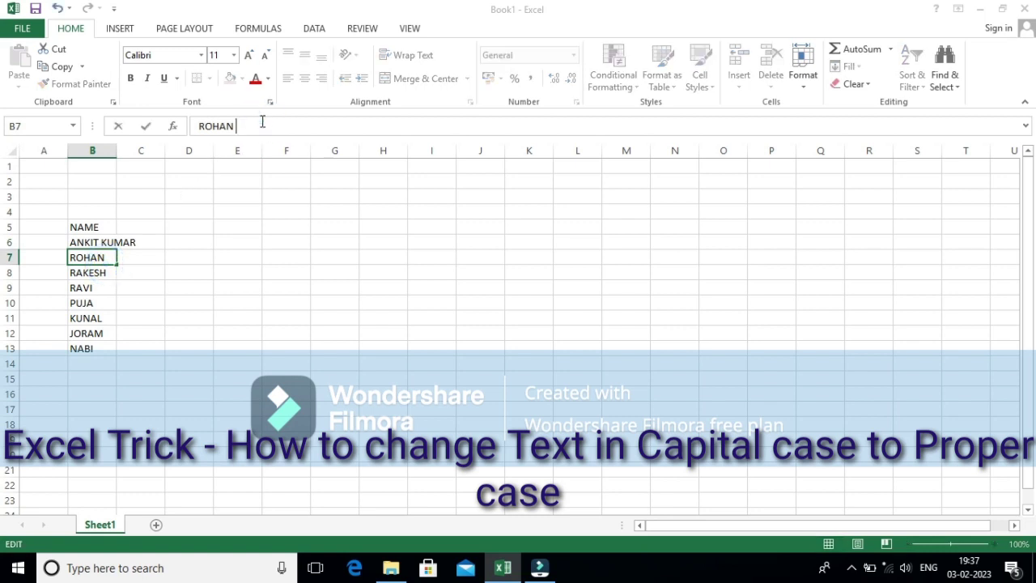
pyautogui.write('VERMA')
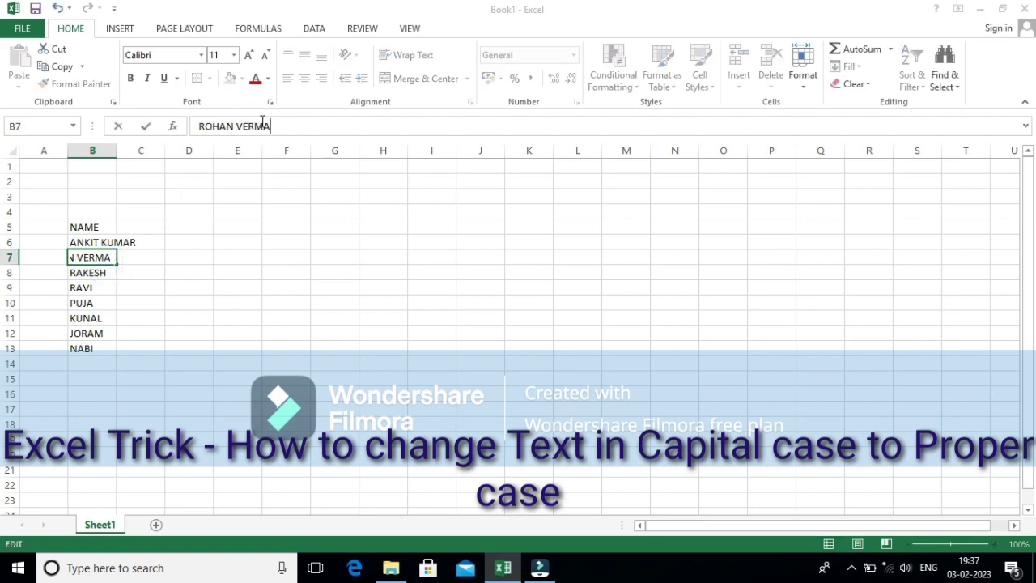
# Step: Add uppercase surnames after the first names in cells B8 and B9
pyautogui.click(103, 277)
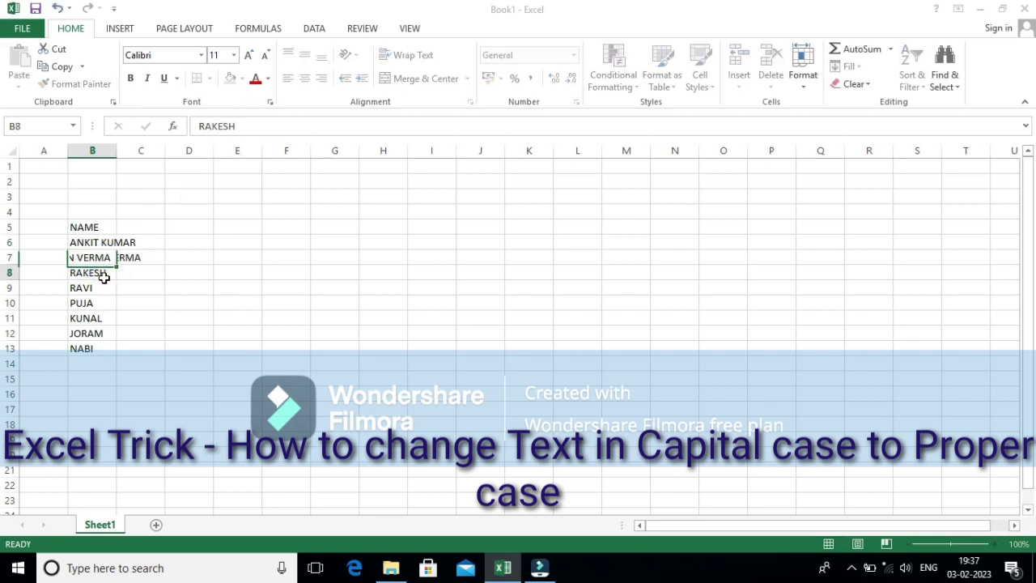
pyautogui.click(258, 128)
pyautogui.write('M')
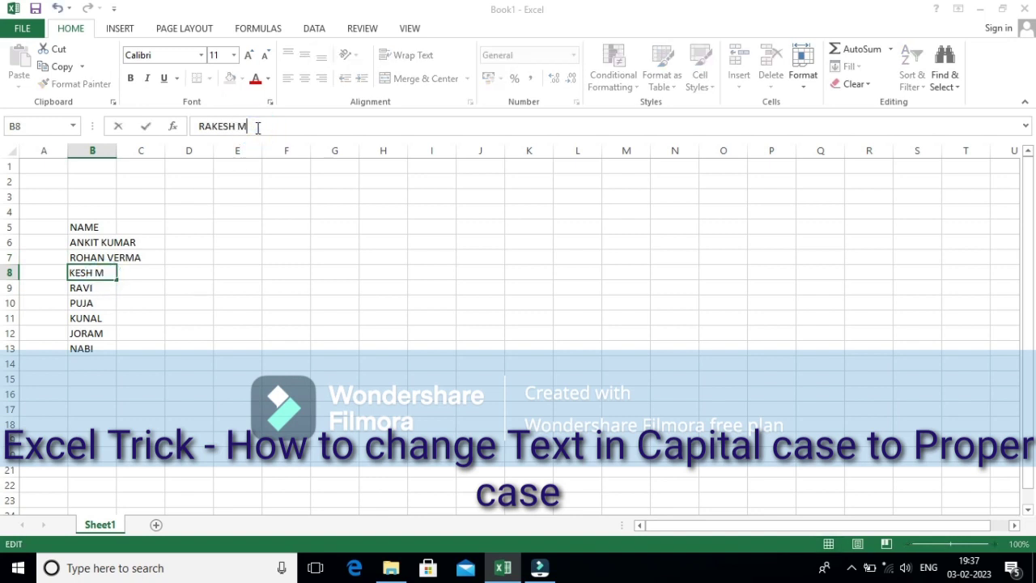
pyautogui.write('EHTA')
pyautogui.click(298, 295)
pyautogui.click(113, 288)
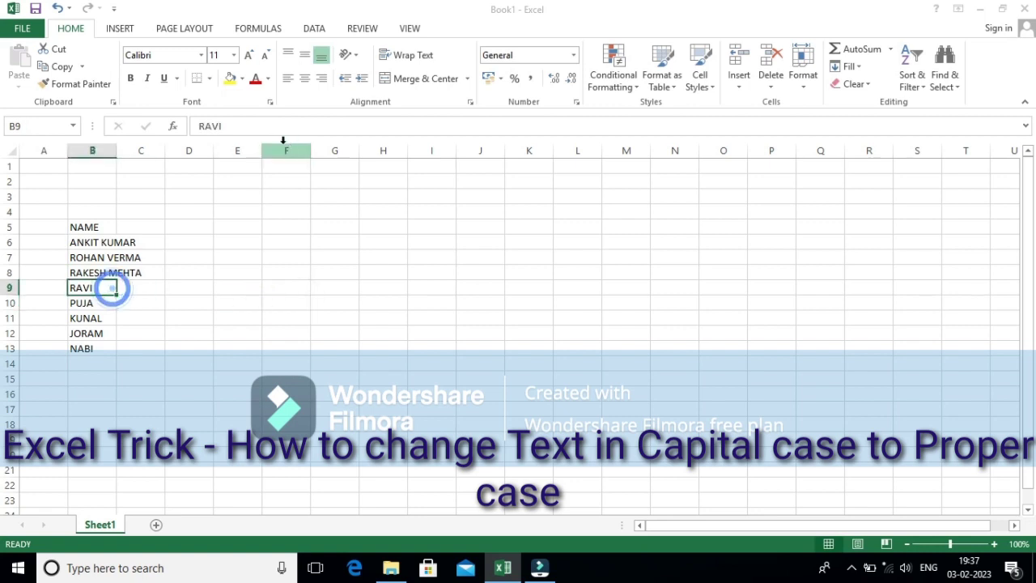
pyautogui.click(261, 126)
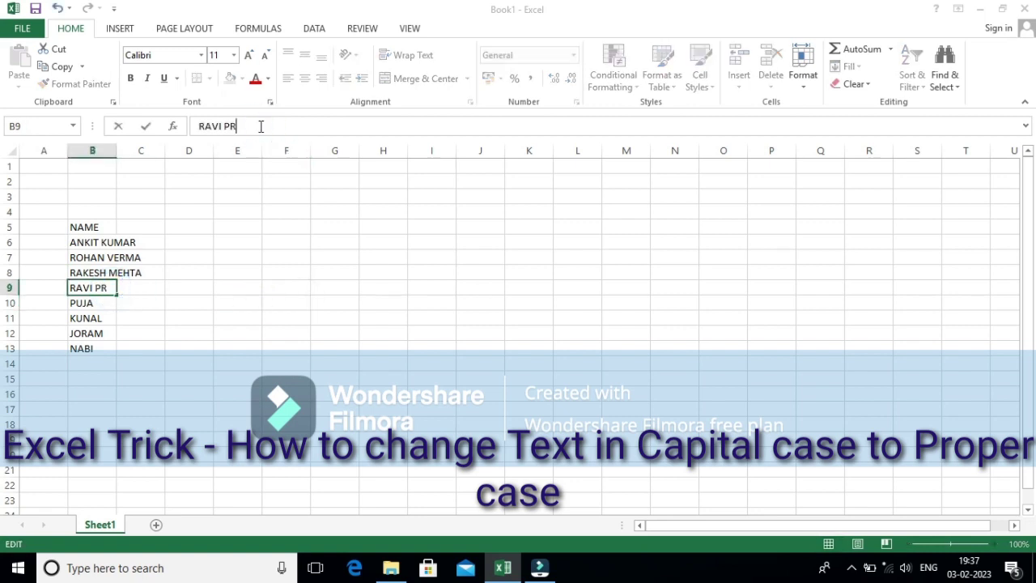
pyautogui.write('PRAKSH')
pyautogui.click(233, 367)
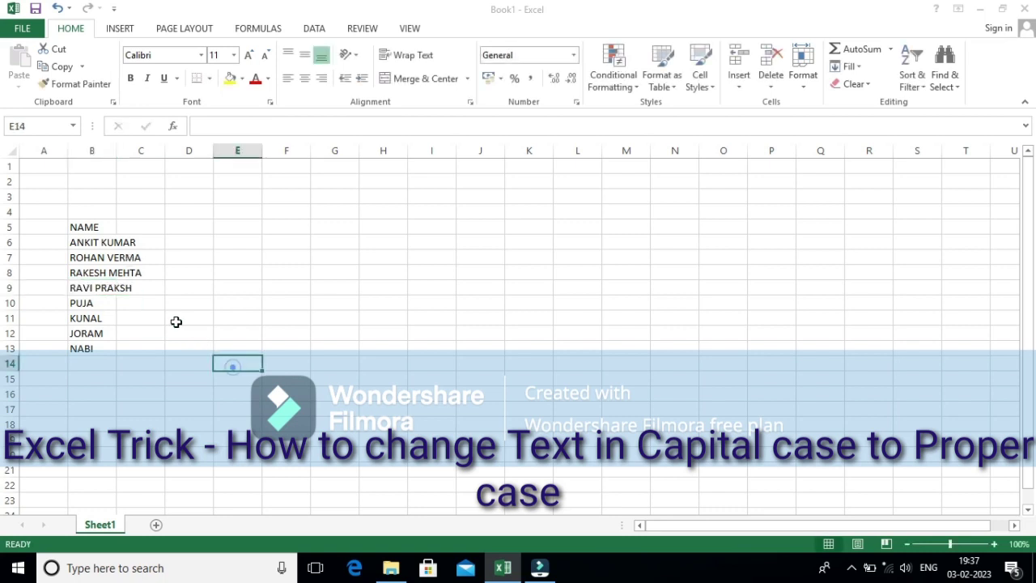
# Step: Extend the entries in cells B10 and B11 to full names with uppercase surnames
pyautogui.click(105, 306)
pyautogui.click(245, 127)
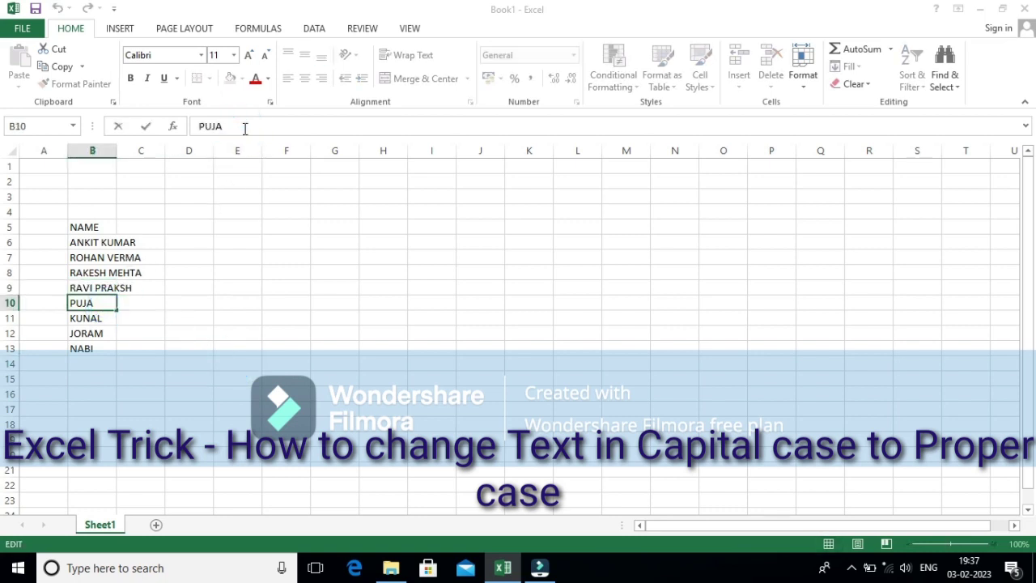
pyautogui.write('JAIN')
pyautogui.click(233, 359)
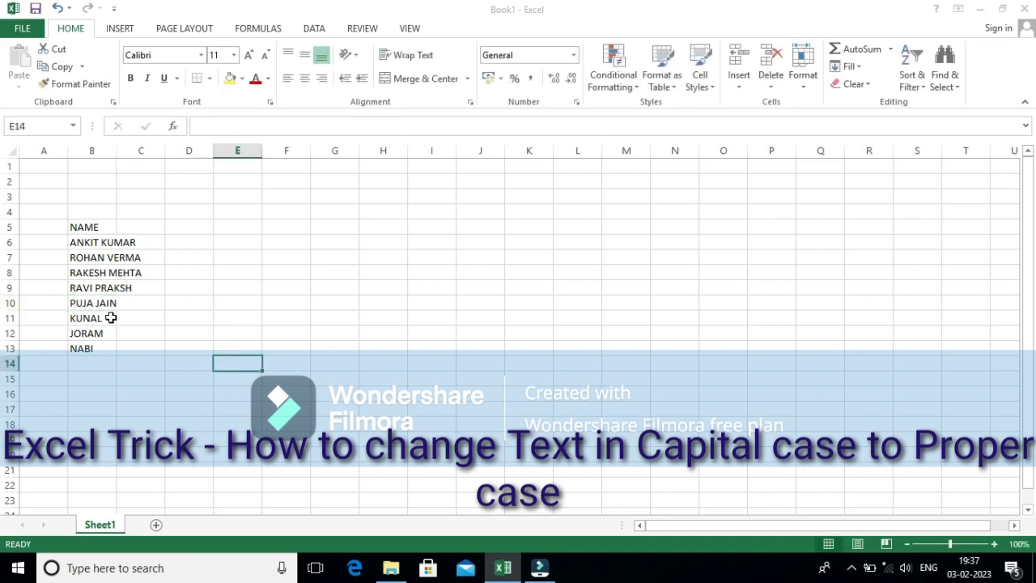
pyautogui.click(109, 317)
pyautogui.click(249, 130)
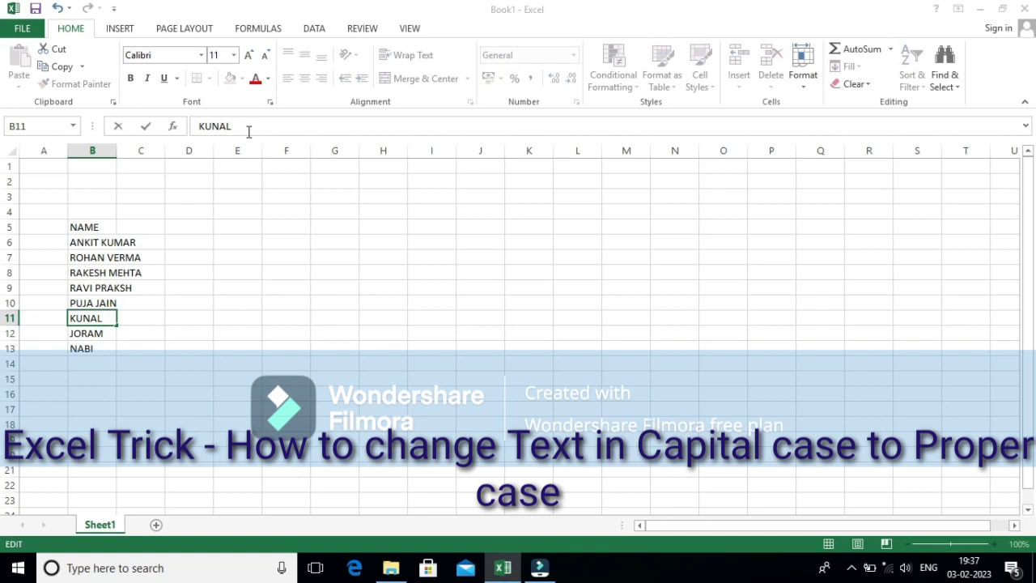
pyautogui.write('KAVI')
pyautogui.click(254, 285)
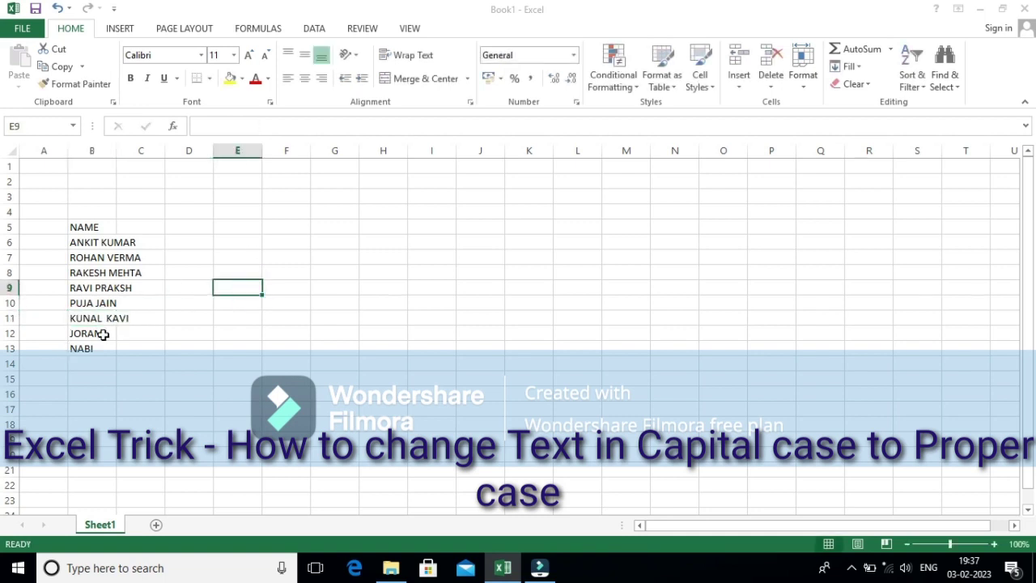
# Step: Append uppercase surnames to the names in cells B12 and B13, and widen column B to fit the full names
pyautogui.click(103, 333)
pyautogui.click(248, 127)
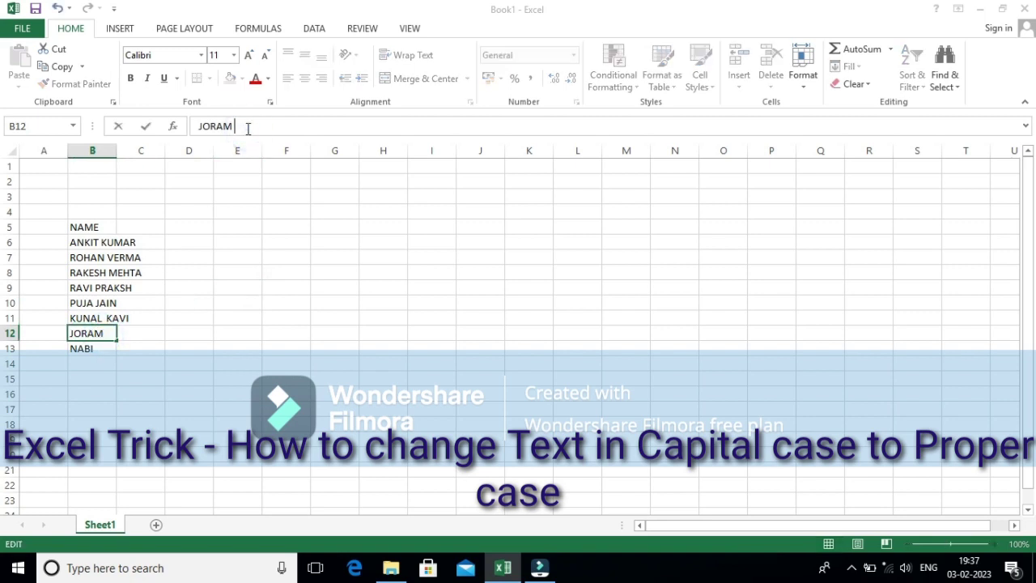
pyautogui.write('TAKI')
pyautogui.click(223, 285)
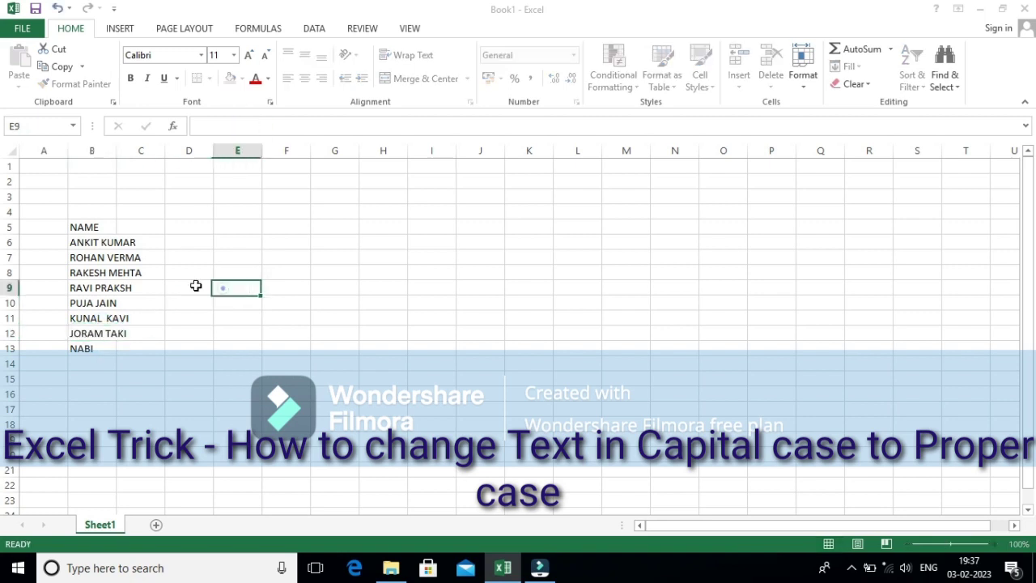
pyautogui.click(94, 357)
pyautogui.click(93, 348)
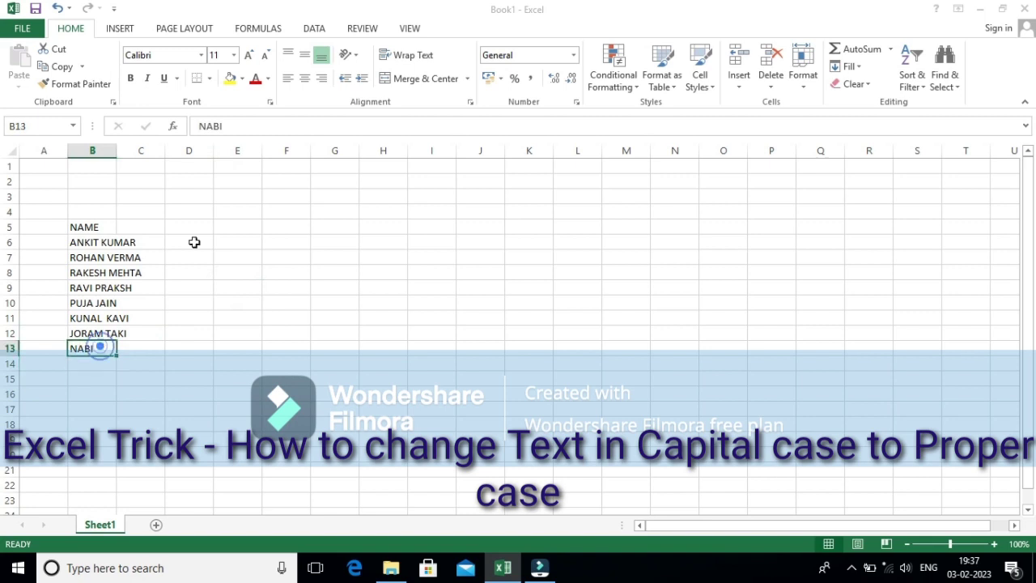
pyautogui.click(252, 127)
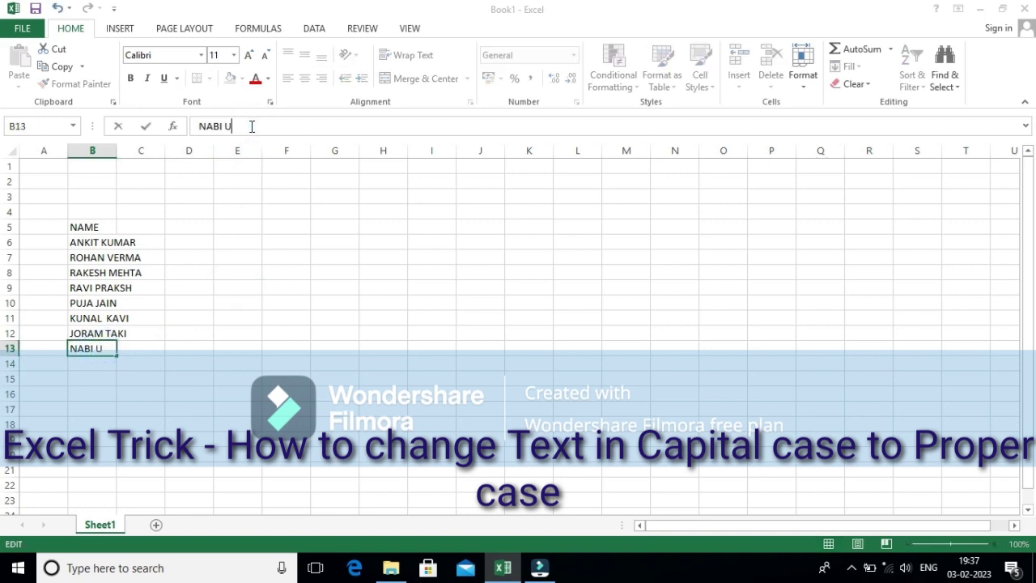
pyautogui.write('ULLAH')
pyautogui.click(219, 317)
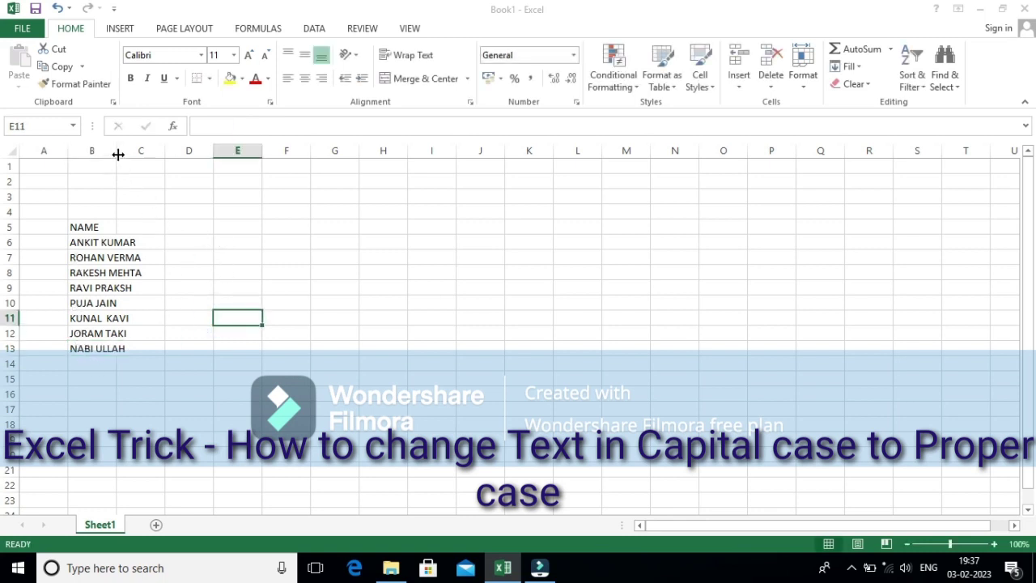
pyautogui.moveTo(117, 154); pyautogui.dragTo(160, 201)
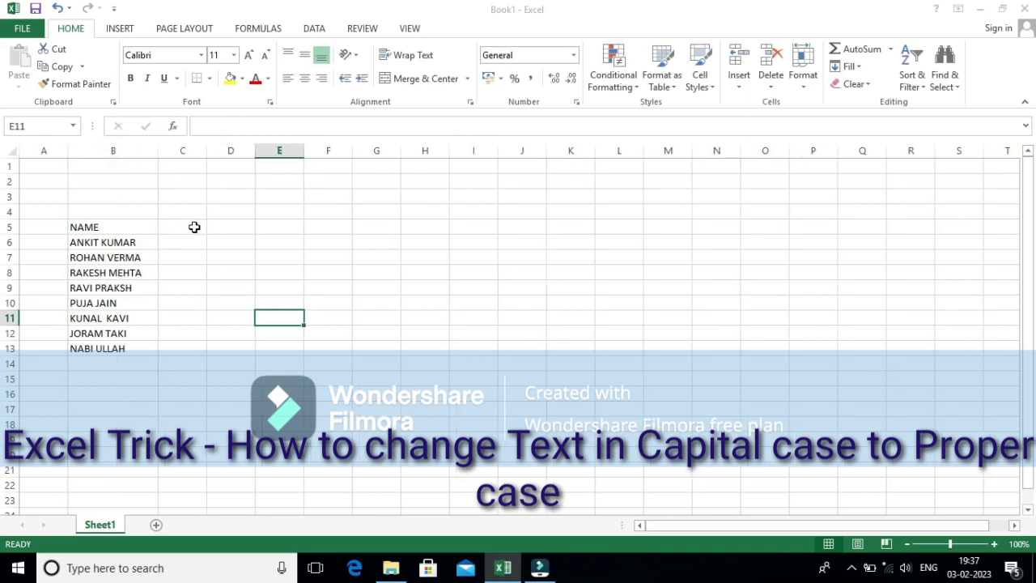
# Step: Enter the formula =PROPER(B5) in cell C5 to convert the column heading to proper case
pyautogui.click(195, 226)
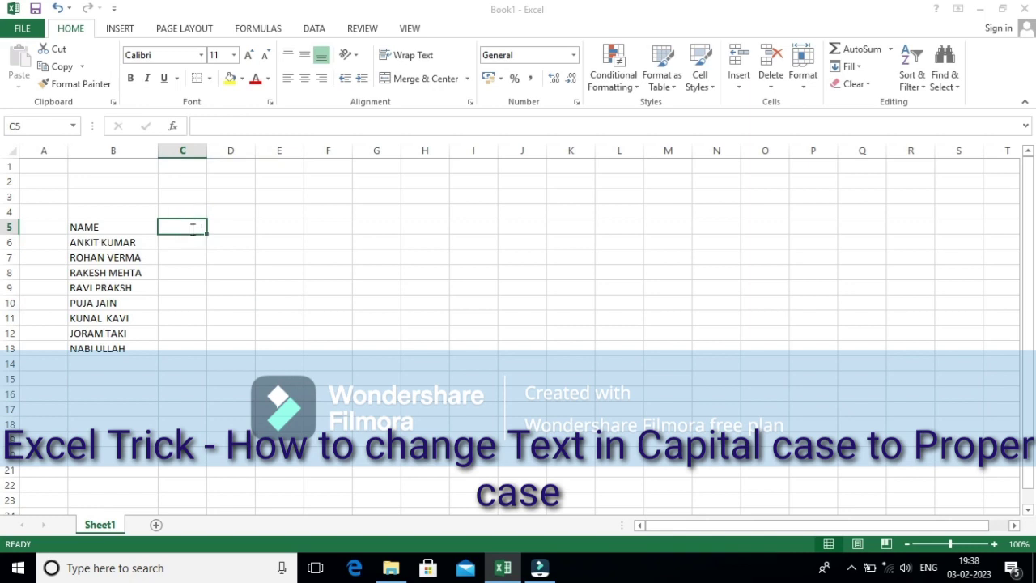
pyautogui.write('=')
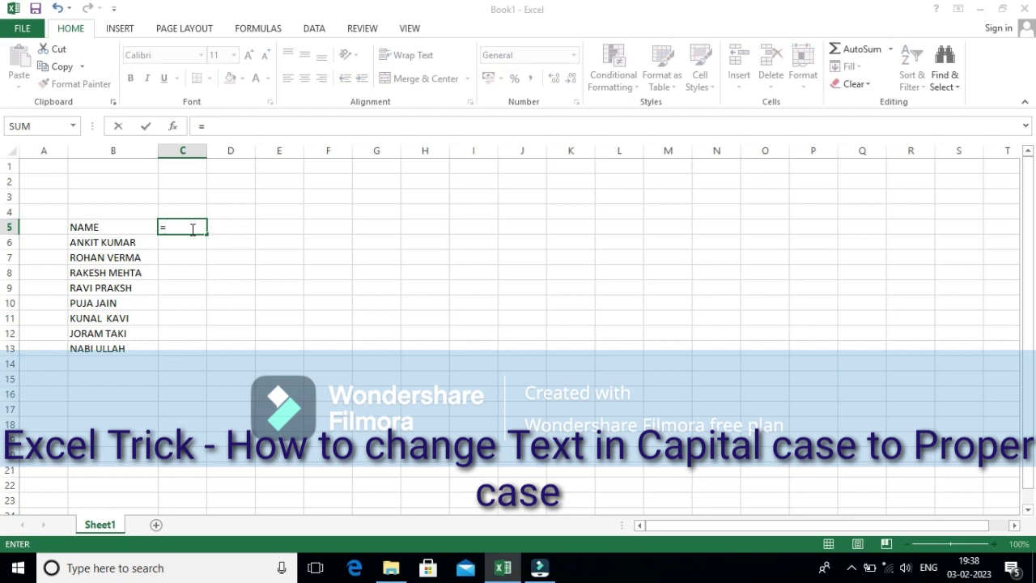
pyautogui.write('PROPER')
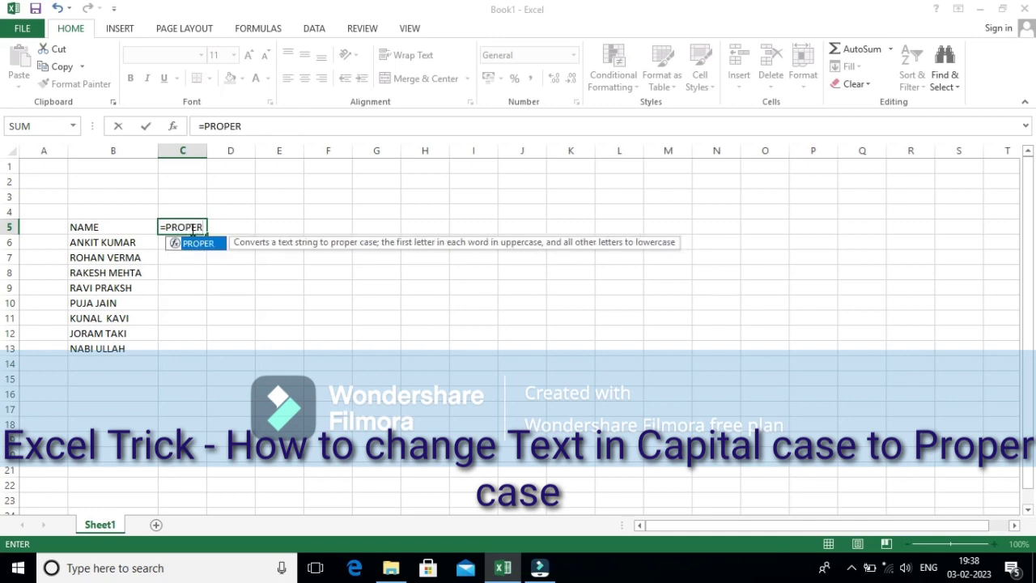
pyautogui.write('(')
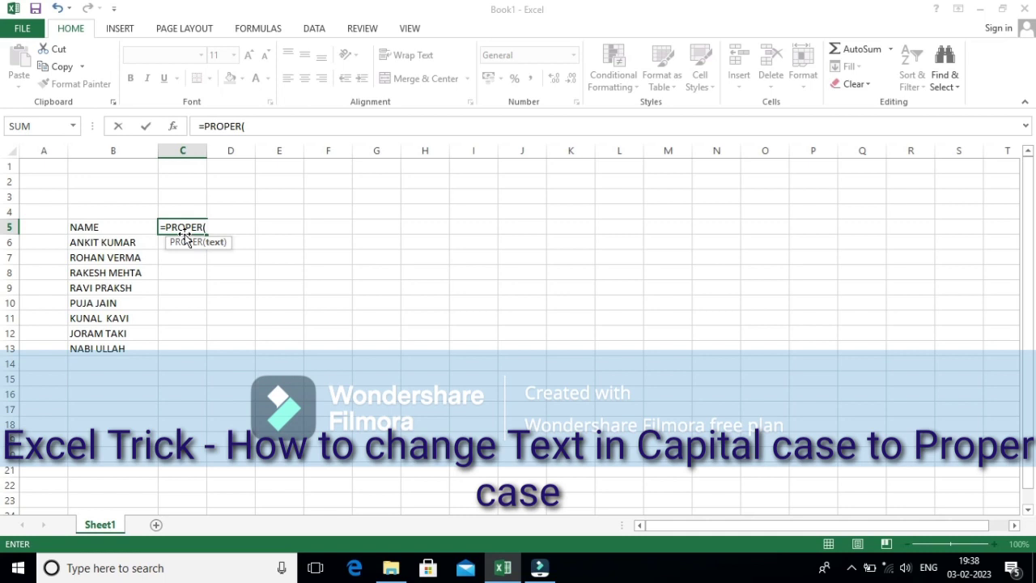
pyautogui.click(127, 229)
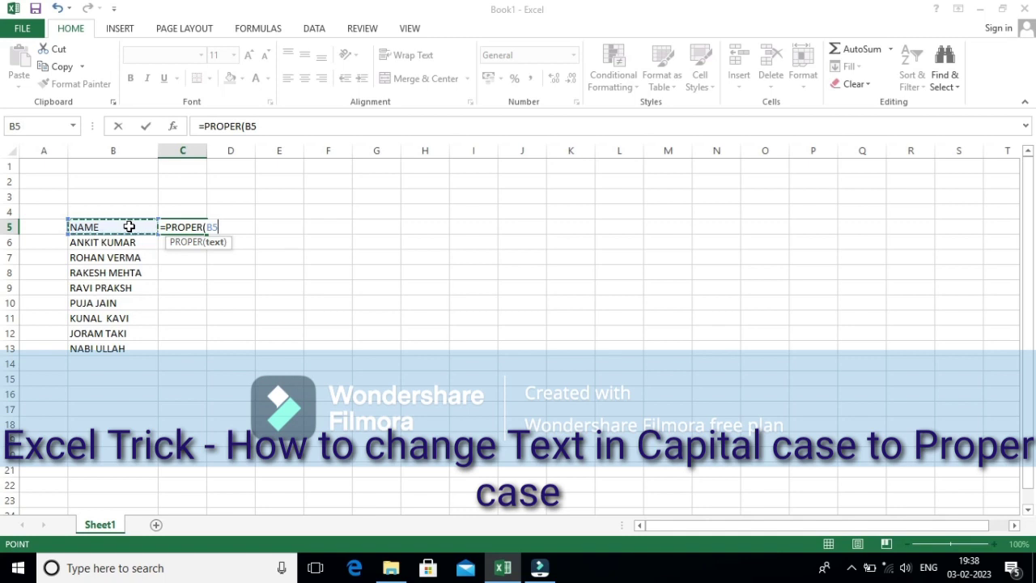
pyautogui.write(')')
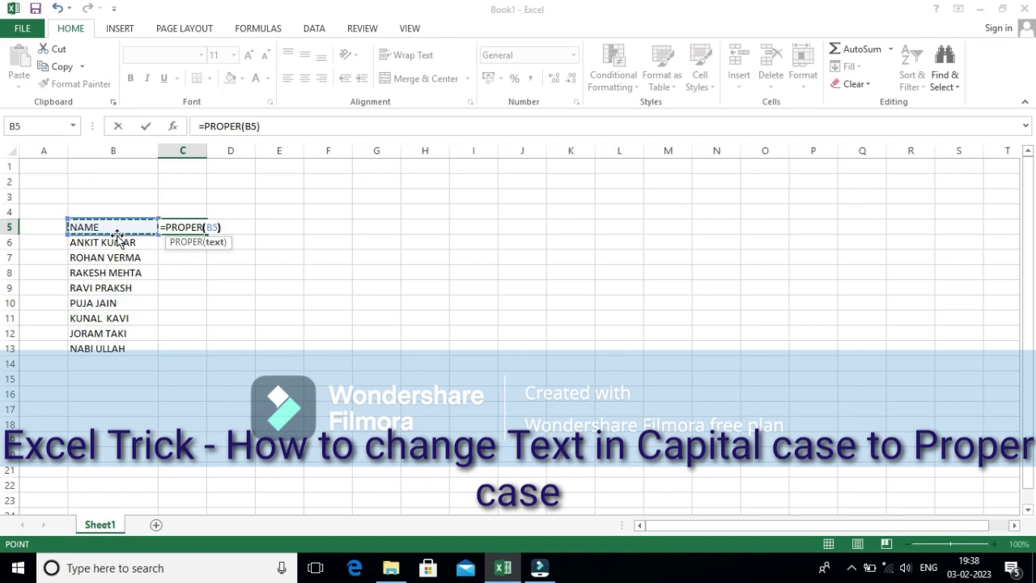
pyautogui.press('Return')
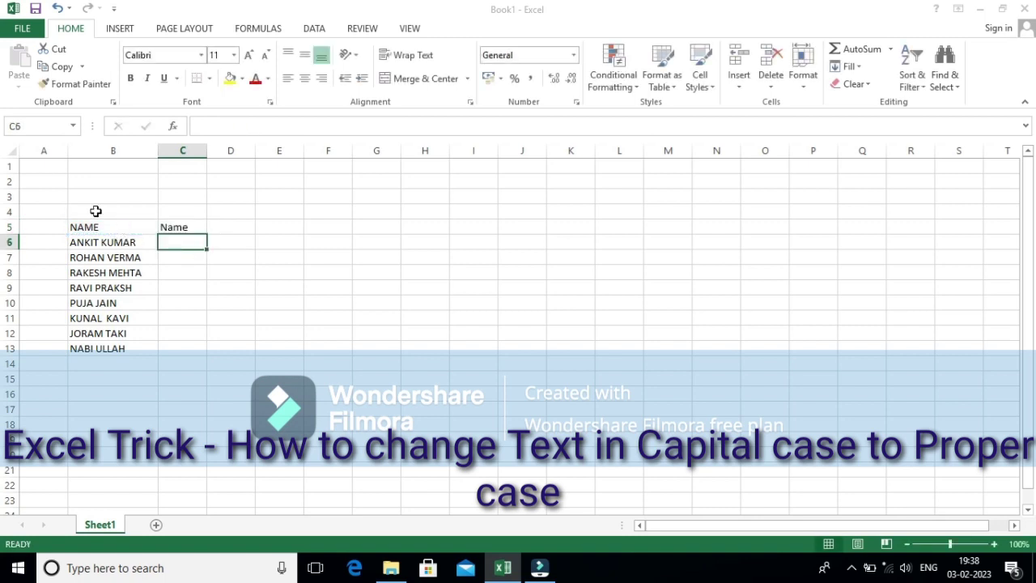
# Step: Fill the PROPER formula from C5 down to C13 and widen column C to fit the full names
pyautogui.click(194, 227)
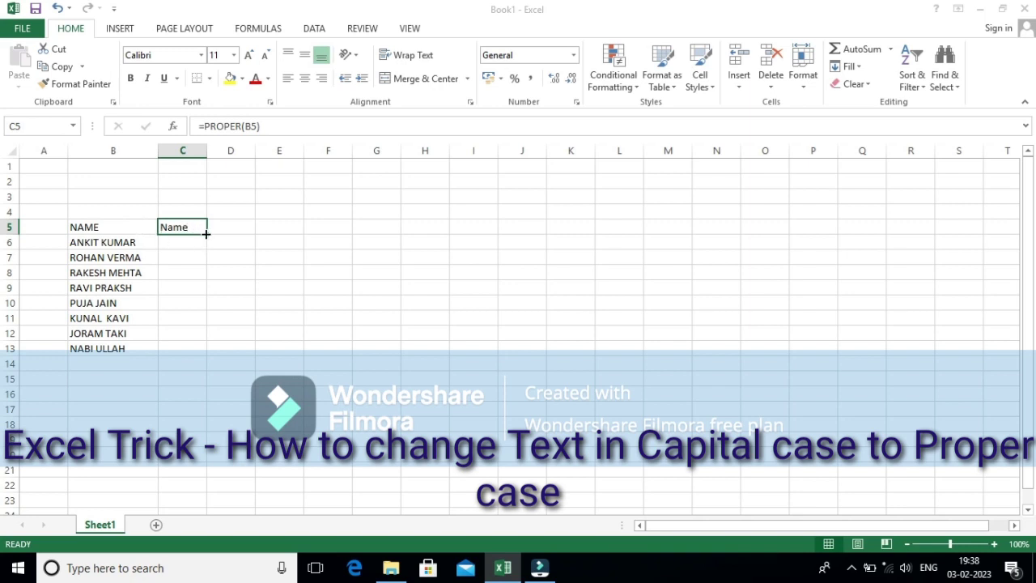
pyautogui.moveTo(206, 234); pyautogui.dragTo(205, 352)
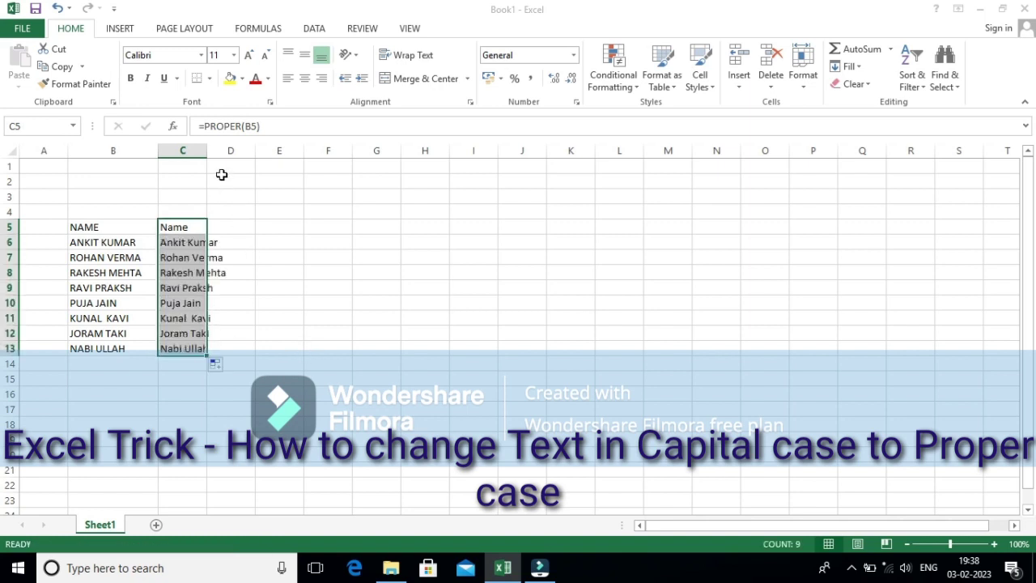
pyautogui.moveTo(209, 148); pyautogui.dragTo(225, 171)
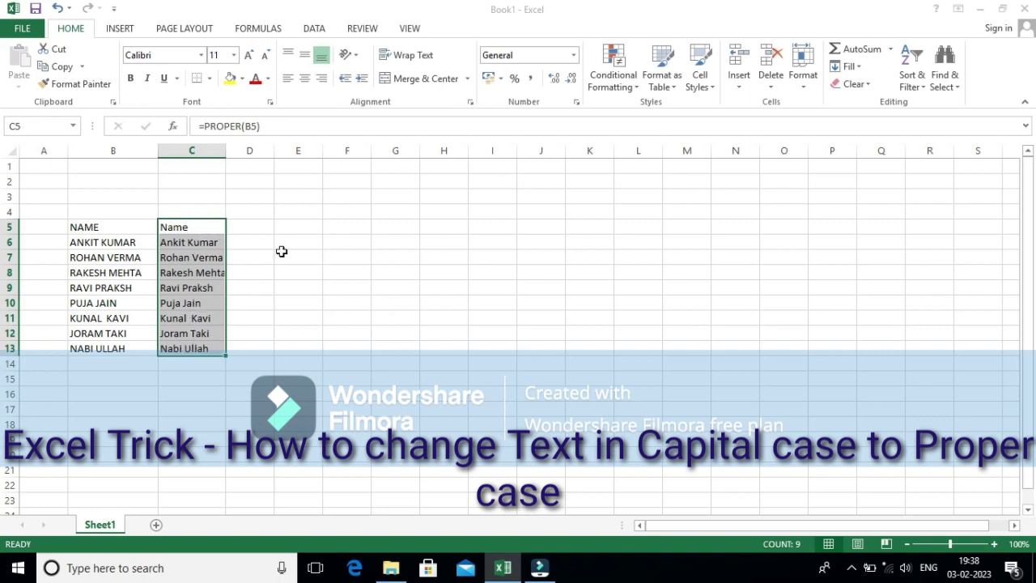
pyautogui.moveTo(223, 150); pyautogui.dragTo(230, 152)
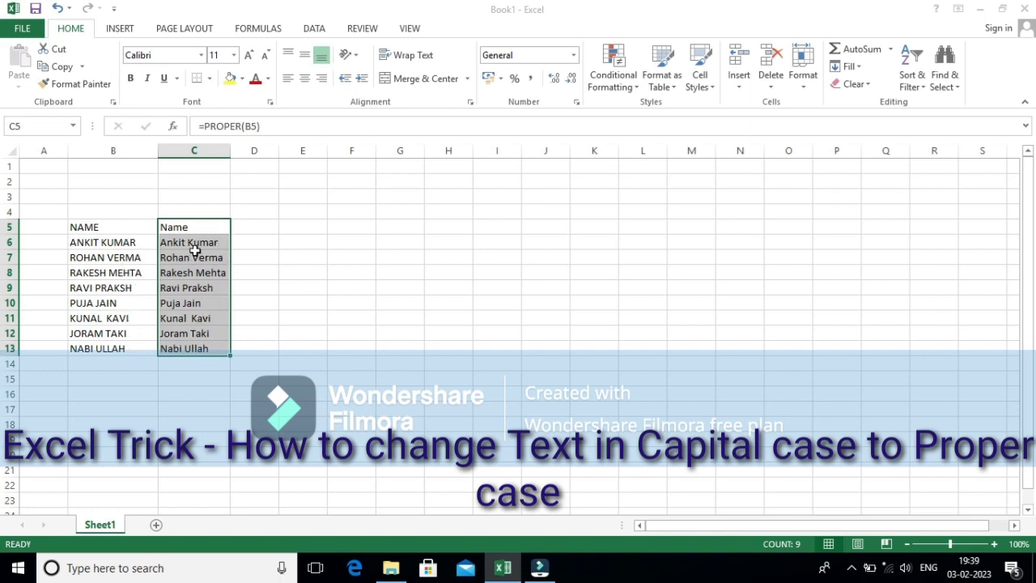
pyautogui.click(452, 314)
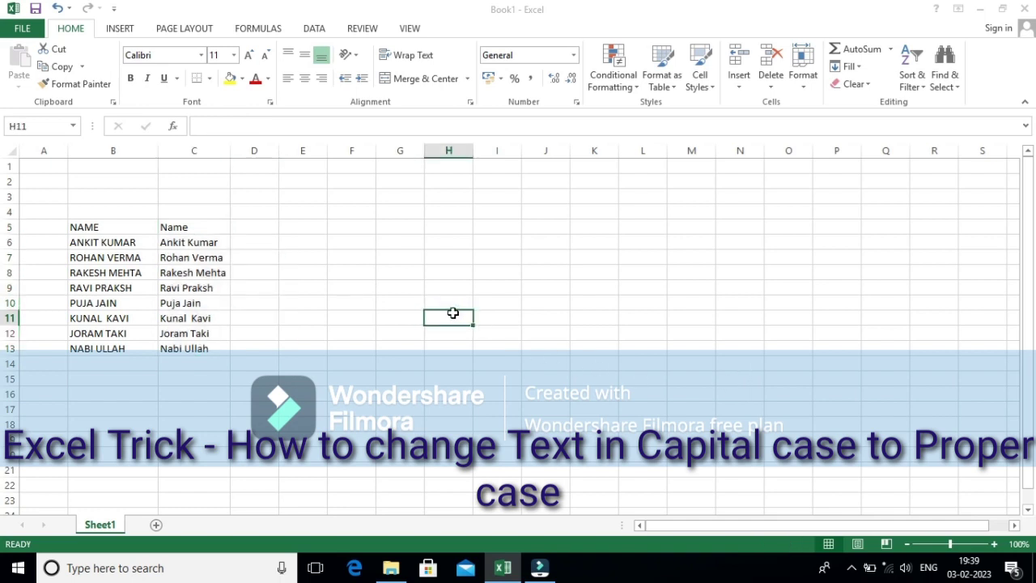